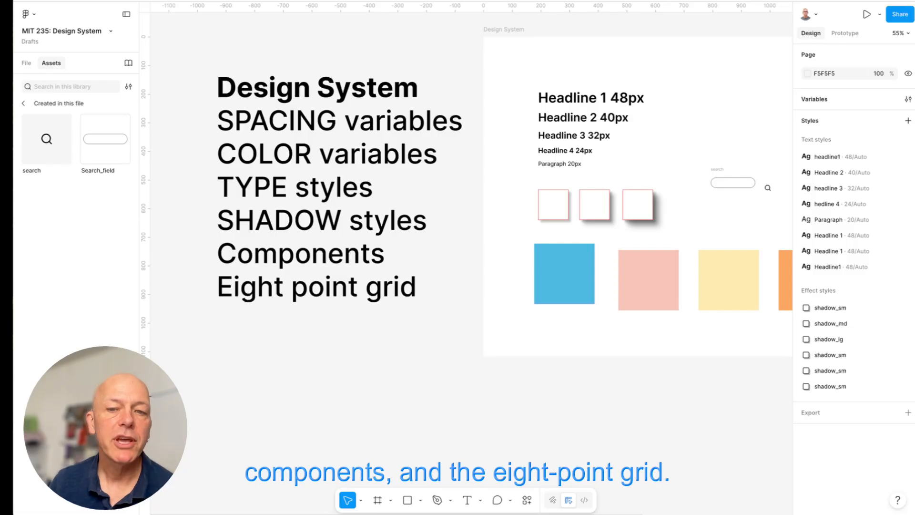
# - Replace the hidden layout guide of the Design System frame with a new visible 8 px grid
pyautogui.hscroll(10, 506, 32)
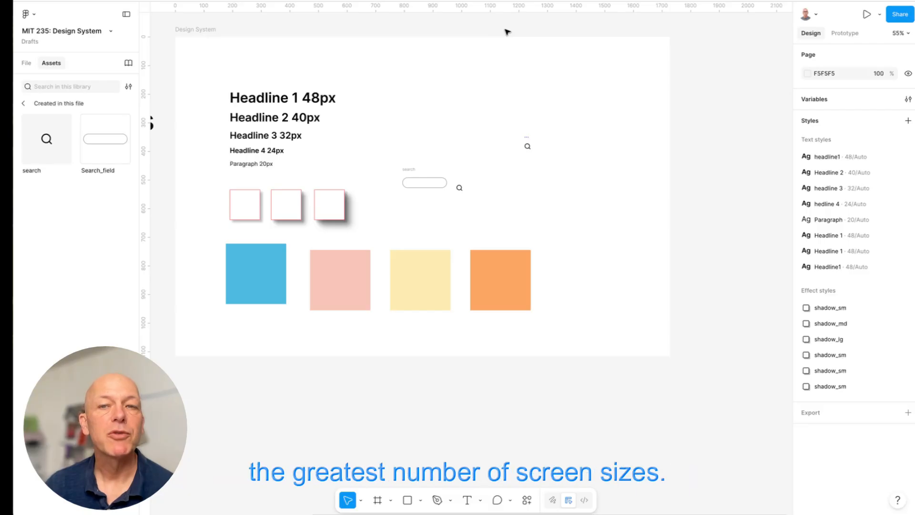
pyautogui.click(195, 29)
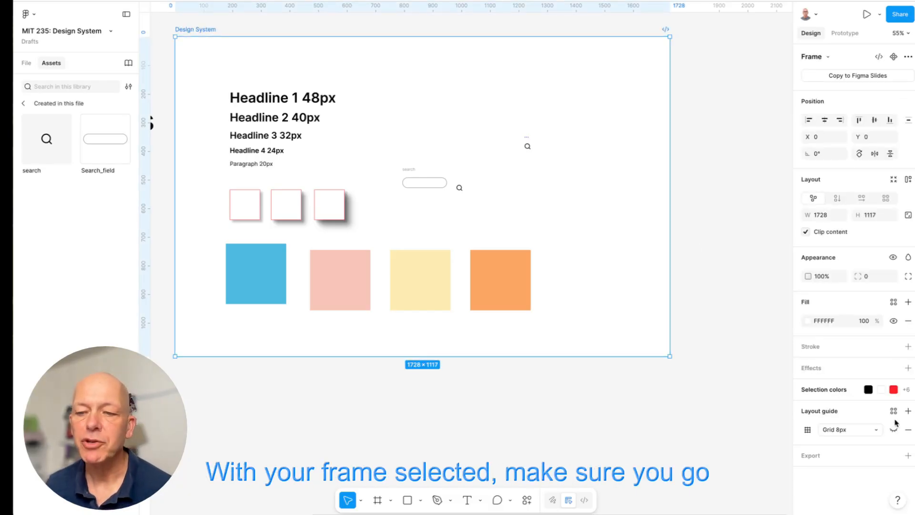
pyautogui.click(907, 430)
pyautogui.click(908, 411)
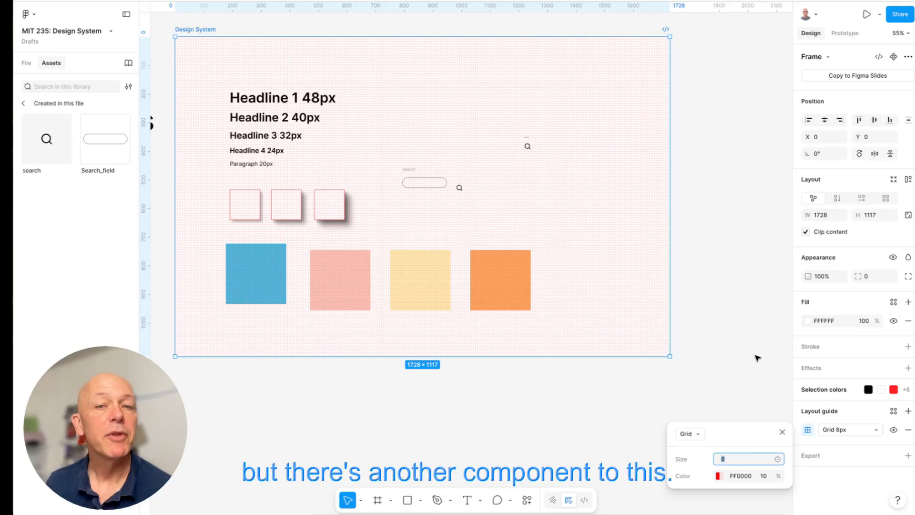
# - Open the nudge amount preferences to check the small and big nudge values
pyautogui.click(29, 17)
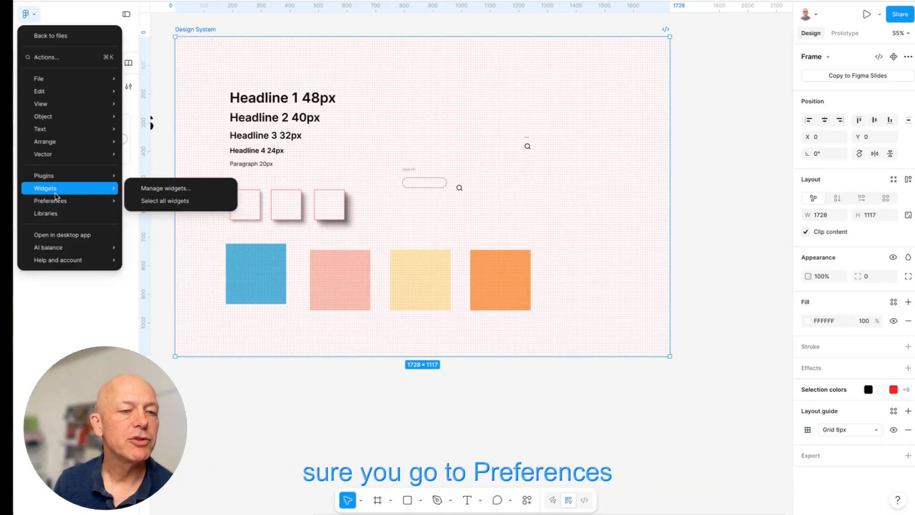
pyautogui.moveTo(54, 200)
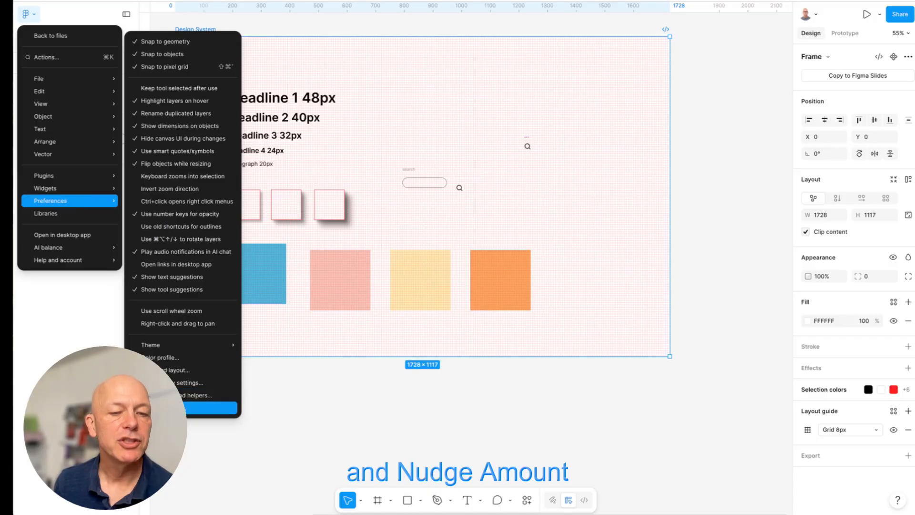
pyautogui.click(219, 407)
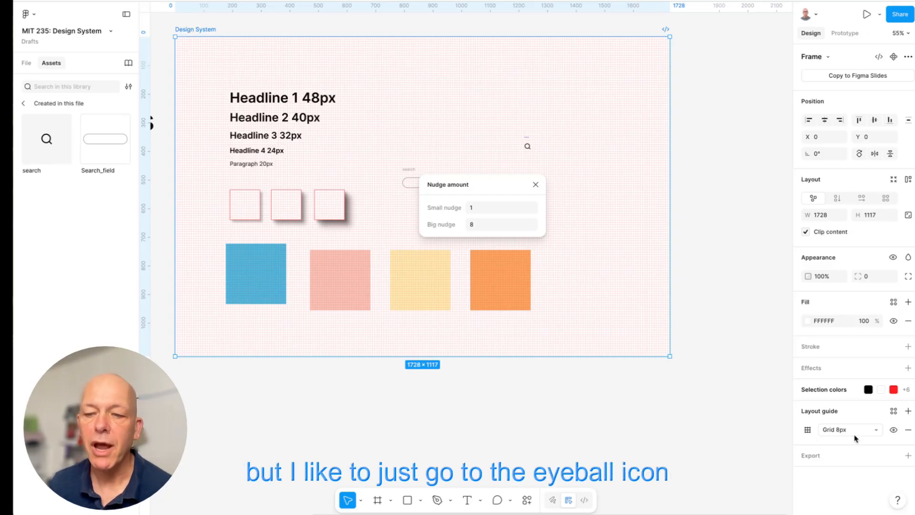
# - Hide the 8 px layout grid of the Design System frame and deselect the frame
pyautogui.click(894, 430)
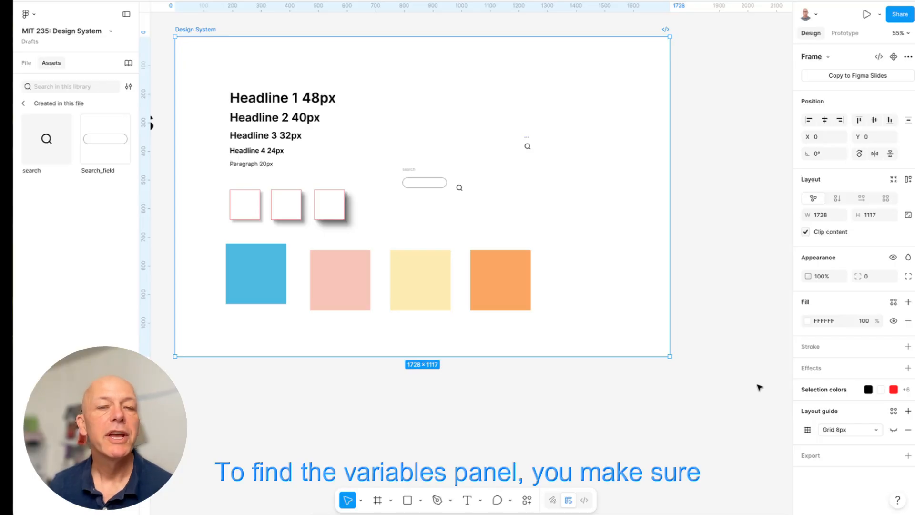
pyautogui.click(237, 28)
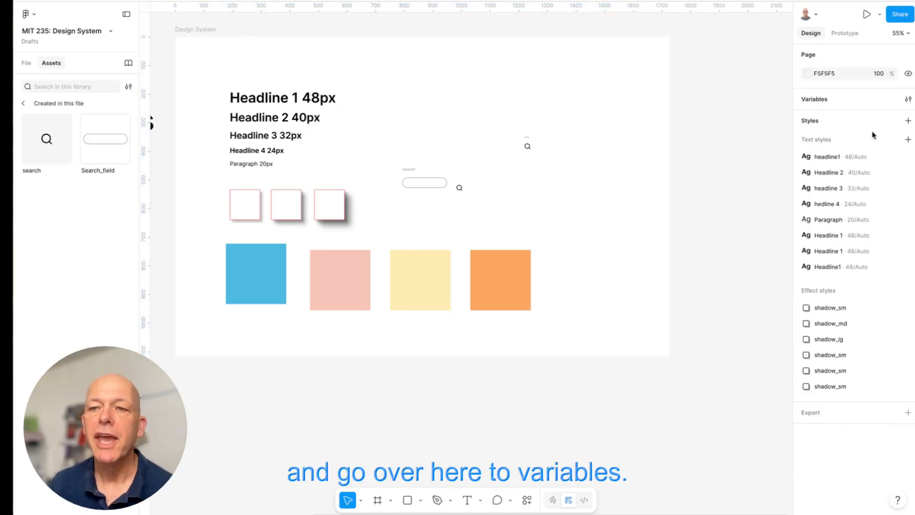
# - Open the file's variables and look through the Spacing and Colors collections
pyautogui.click(907, 99)
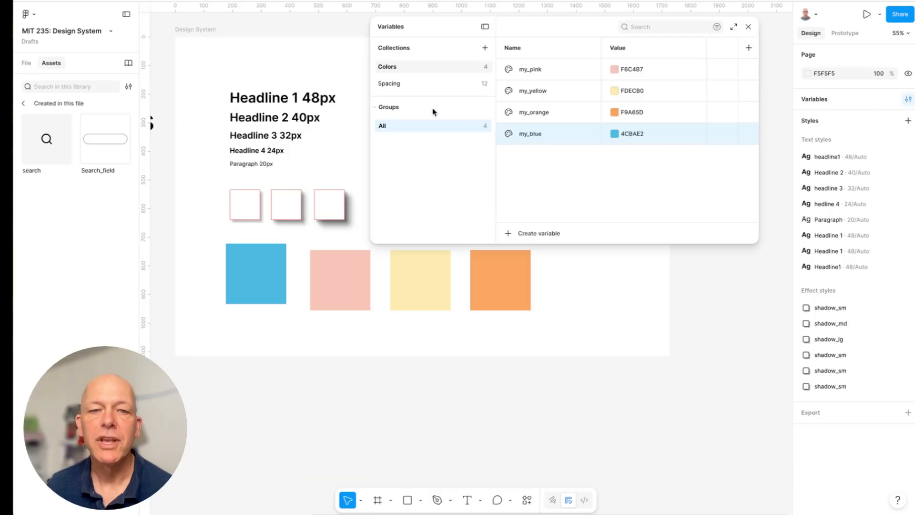
pyautogui.click(389, 84)
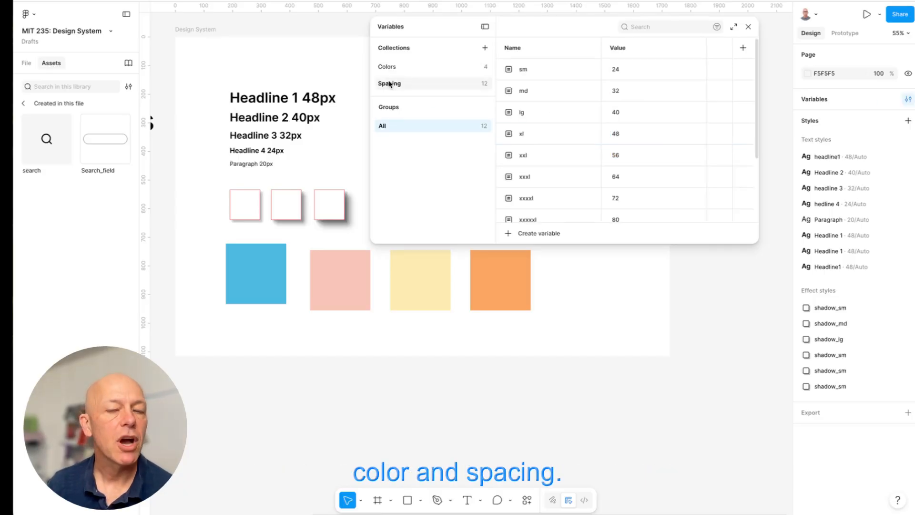
pyautogui.click(387, 68)
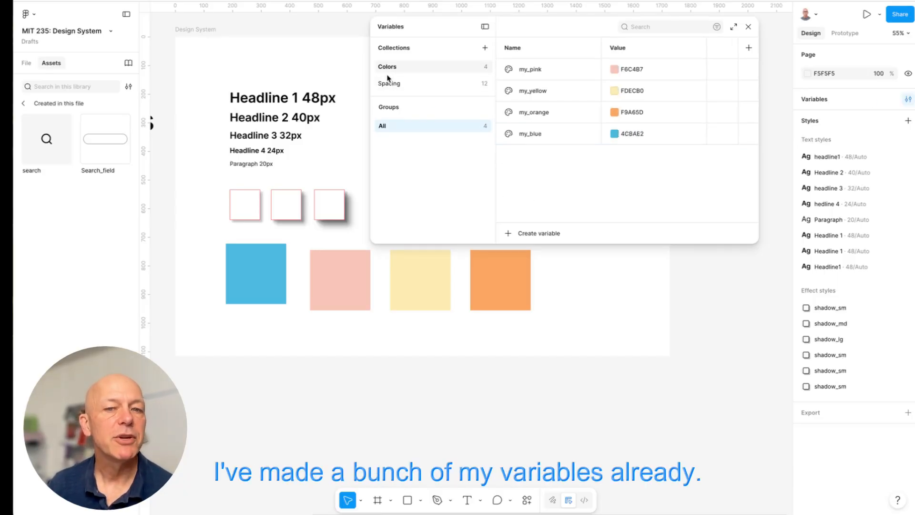
# - Add a number variable with the value 8 to the Spacing collection, trying to name it xxs
pyautogui.click(388, 85)
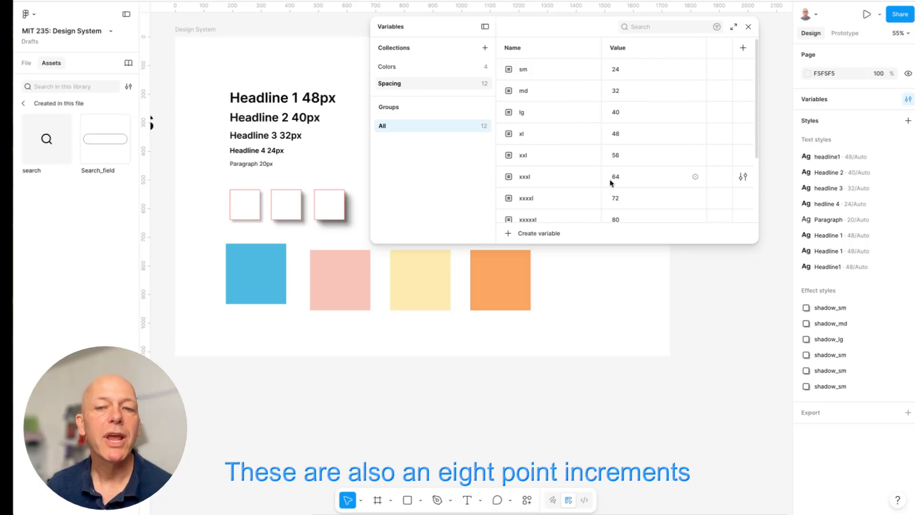
pyautogui.scroll(-3, 574, 200)
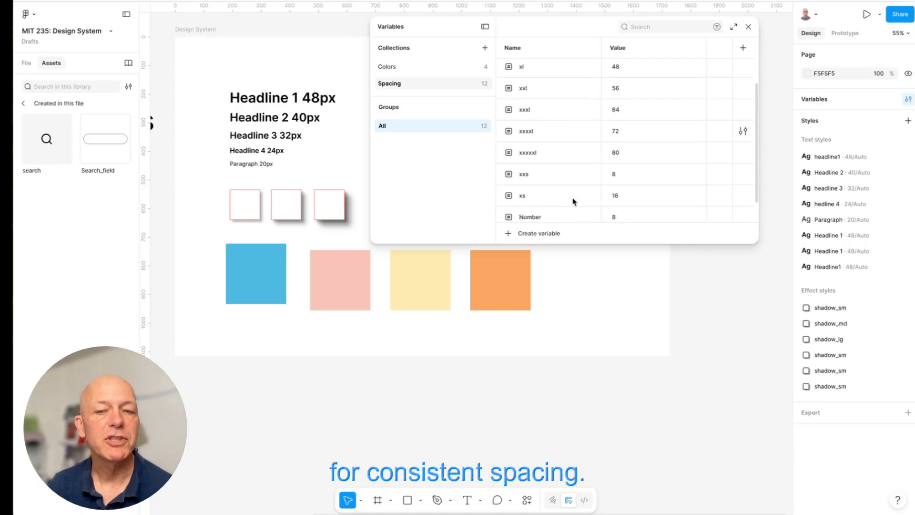
pyautogui.click(527, 233)
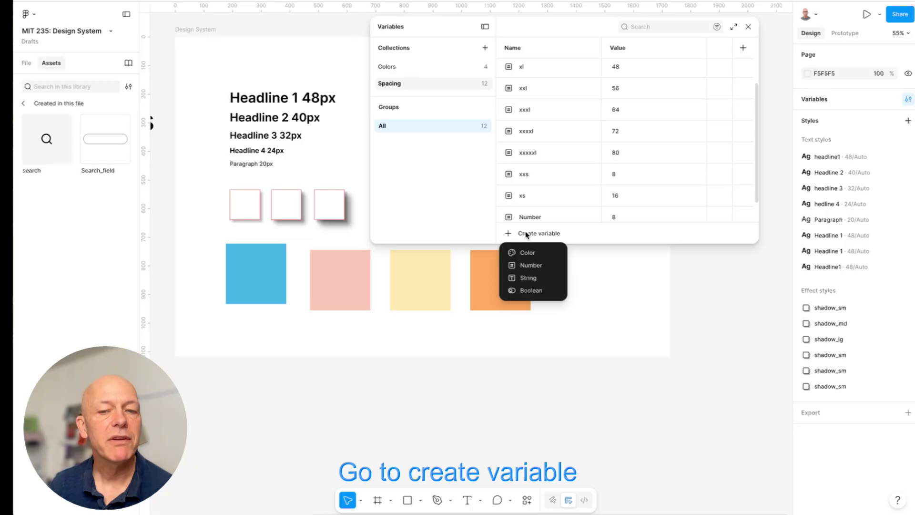
pyautogui.click(532, 265)
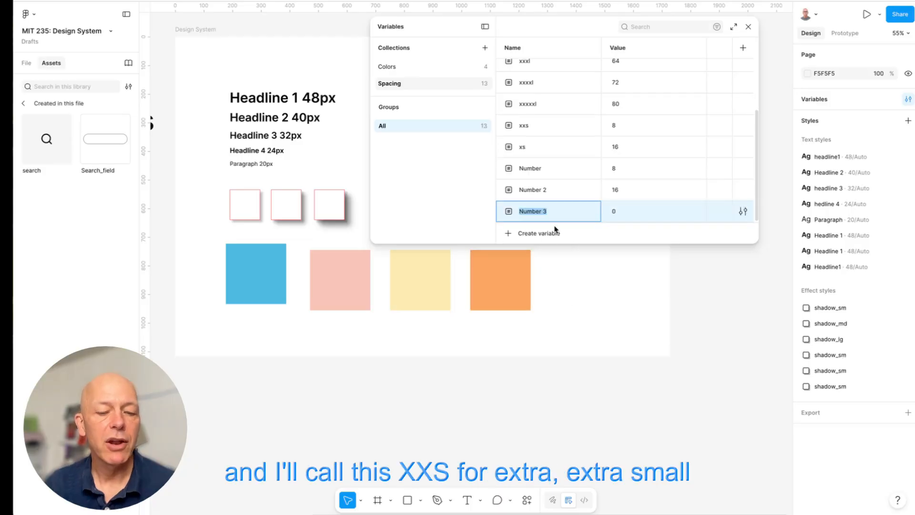
pyautogui.write('xxs')
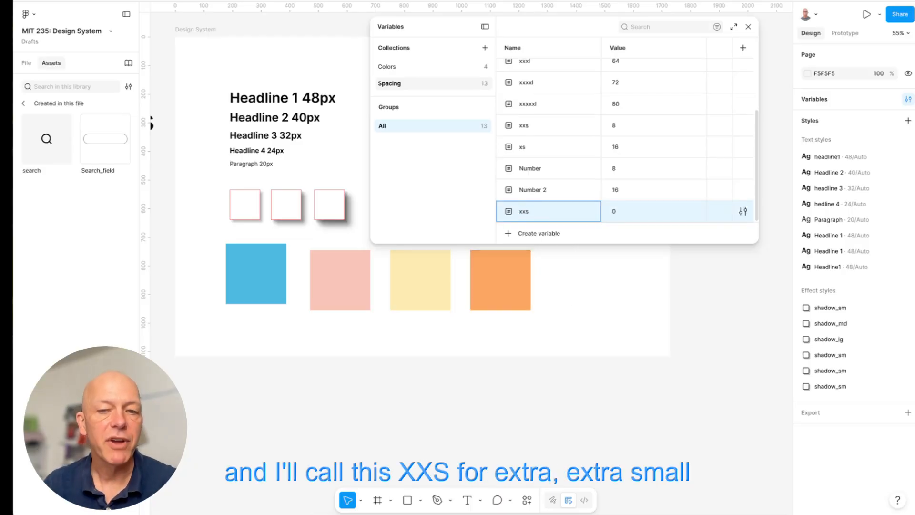
pyautogui.press('Tab')
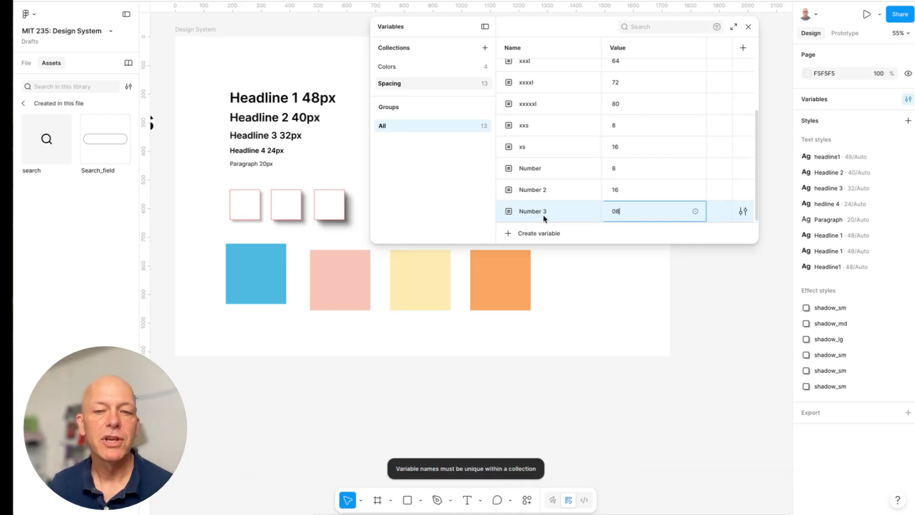
# - Add another number variable with the value 16 to the Spacing collection, trying to name it xs
pyautogui.click(526, 233)
pyautogui.click(530, 265)
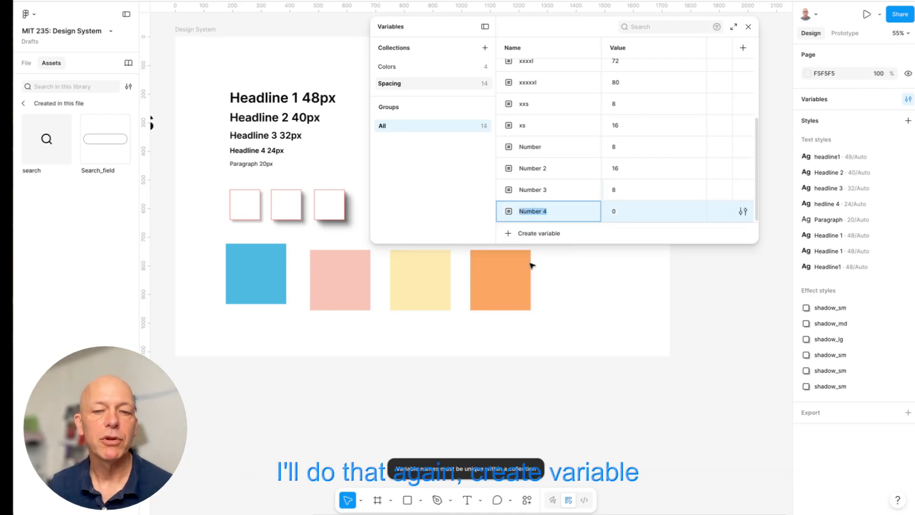
pyautogui.write('xs')
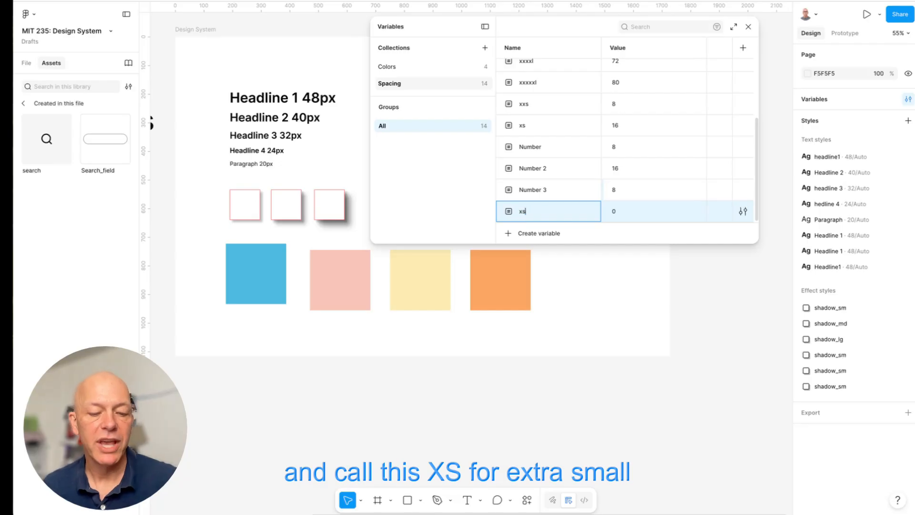
pyautogui.click(613, 212)
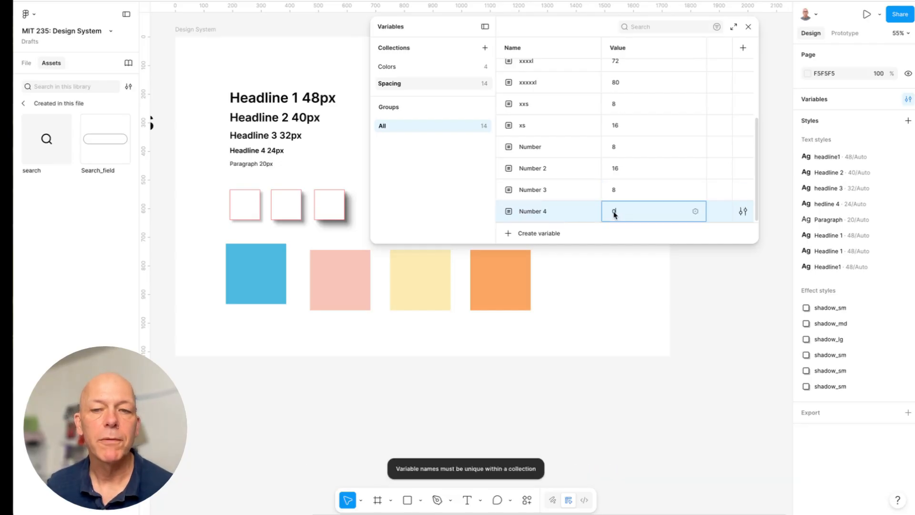
pyautogui.write('16')
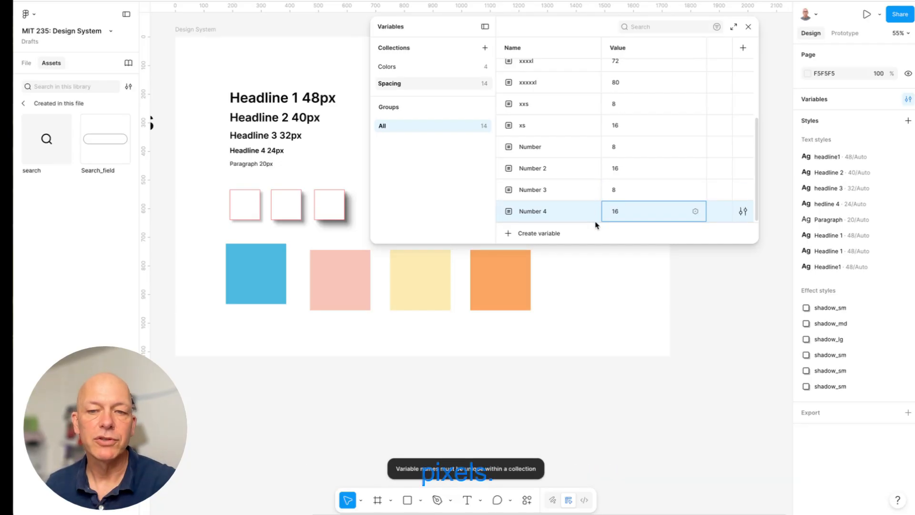
pyautogui.press('Return')
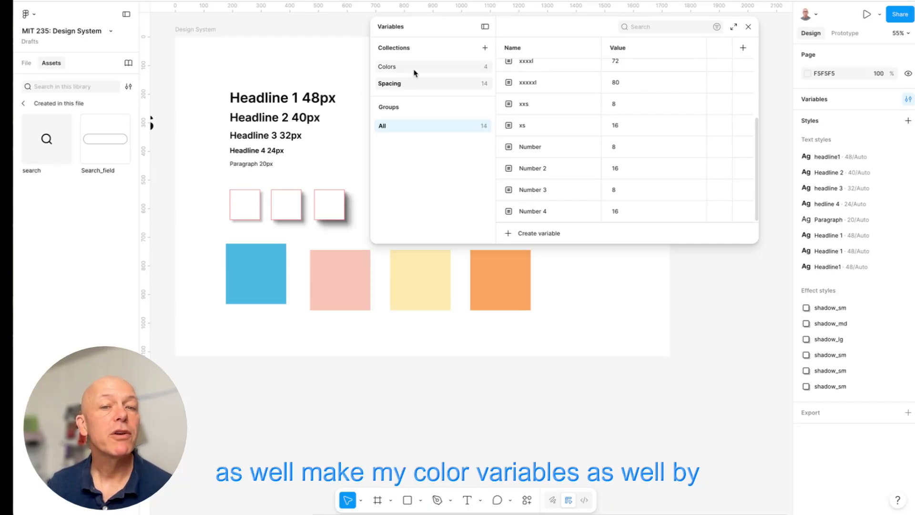
# - Delete the my_blue variable from the Colors collection
pyautogui.click(387, 68)
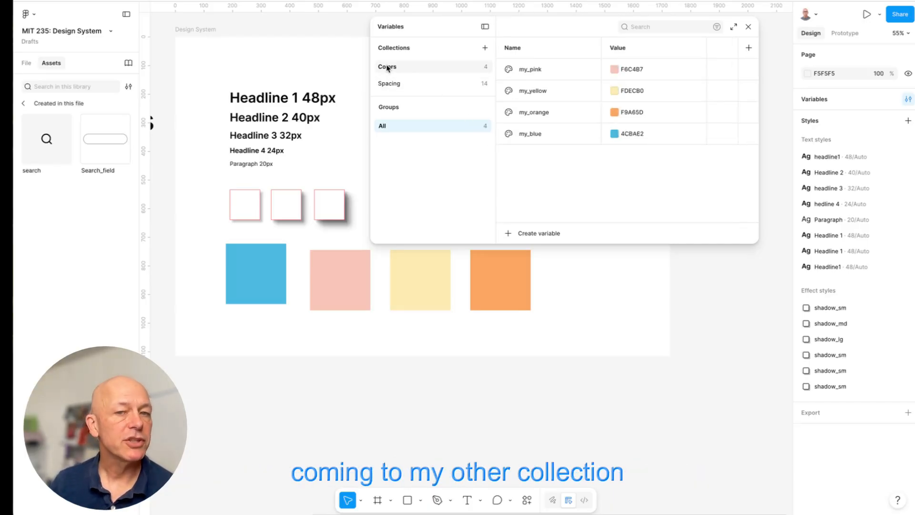
pyautogui.rightClick(535, 136)
pyautogui.click(568, 222)
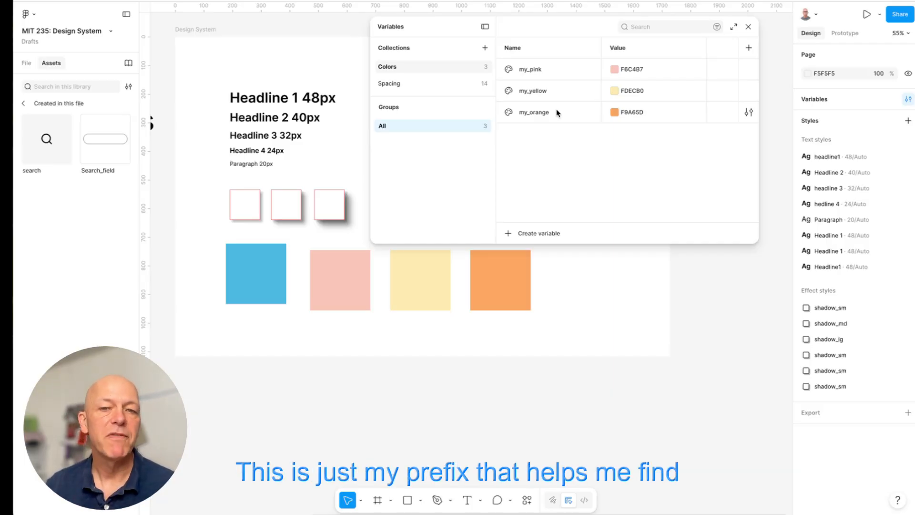
# - Create a color variable named my_blue in Colors, sample its value 4CBAE2 from the blue square, and close the variables
pyautogui.click(527, 234)
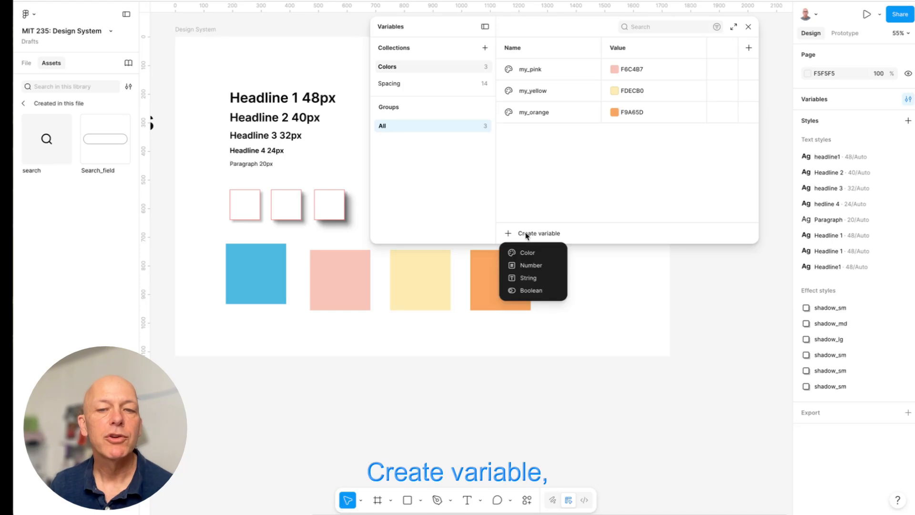
pyautogui.click(529, 252)
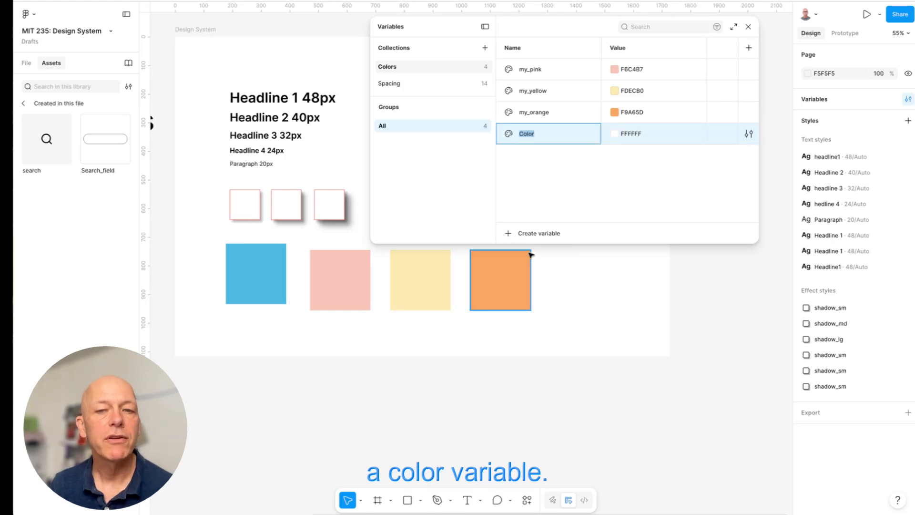
pyautogui.write('m')
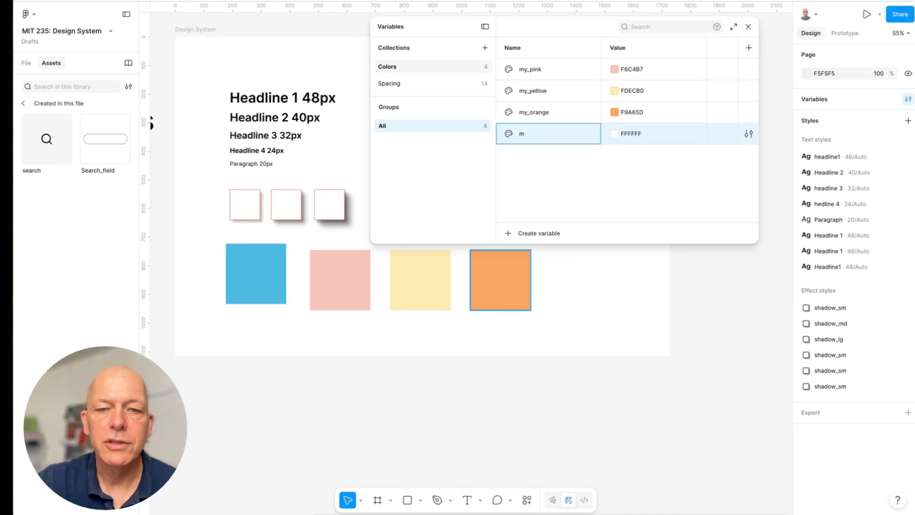
pyautogui.write('y_blue')
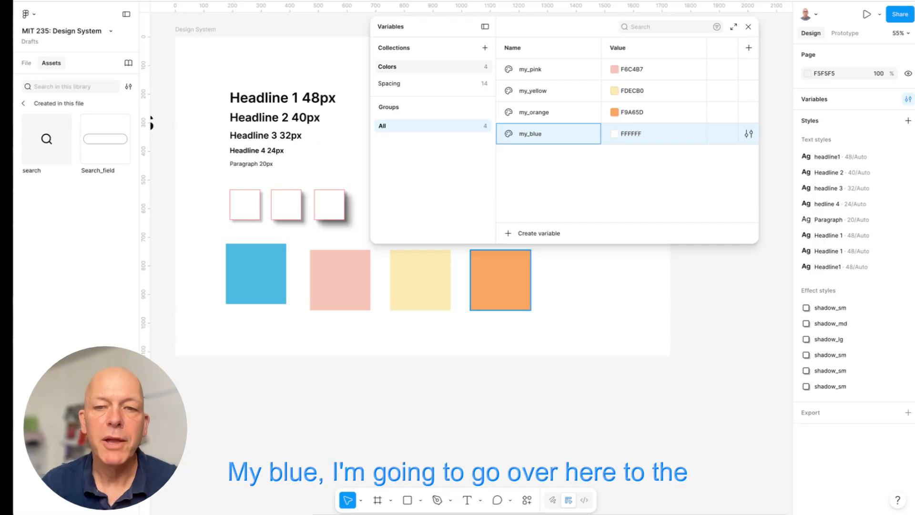
pyautogui.click(613, 136)
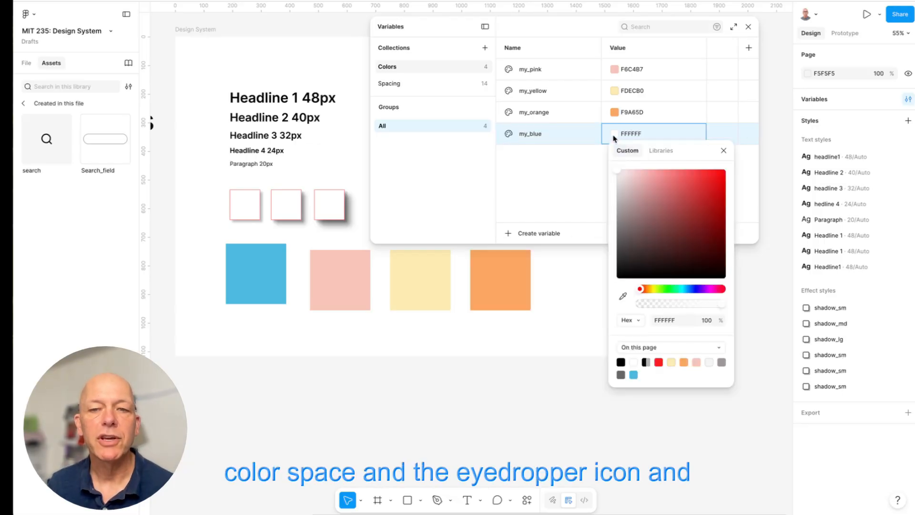
pyautogui.click(621, 297)
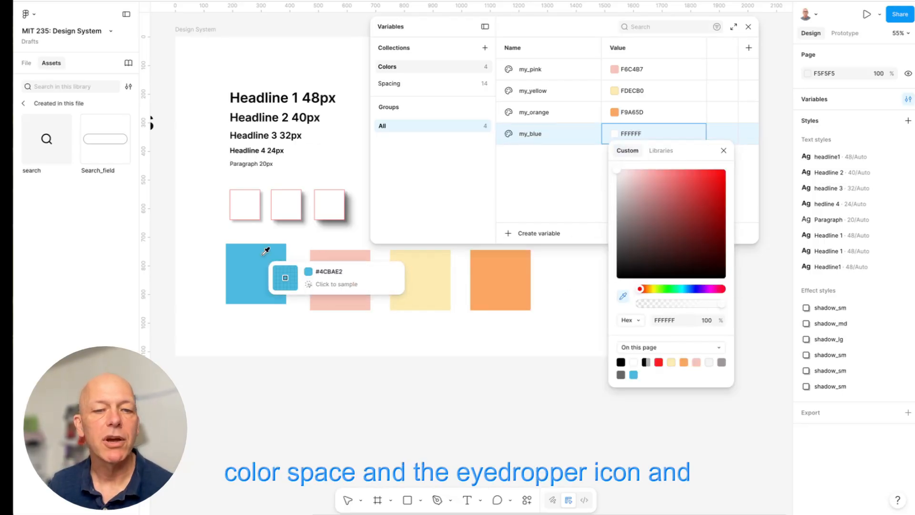
pyautogui.click(249, 270)
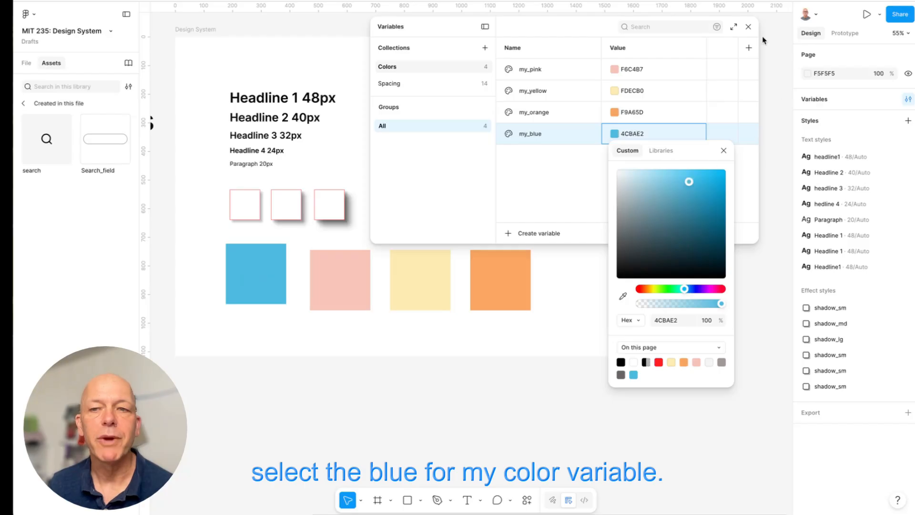
pyautogui.click(723, 150)
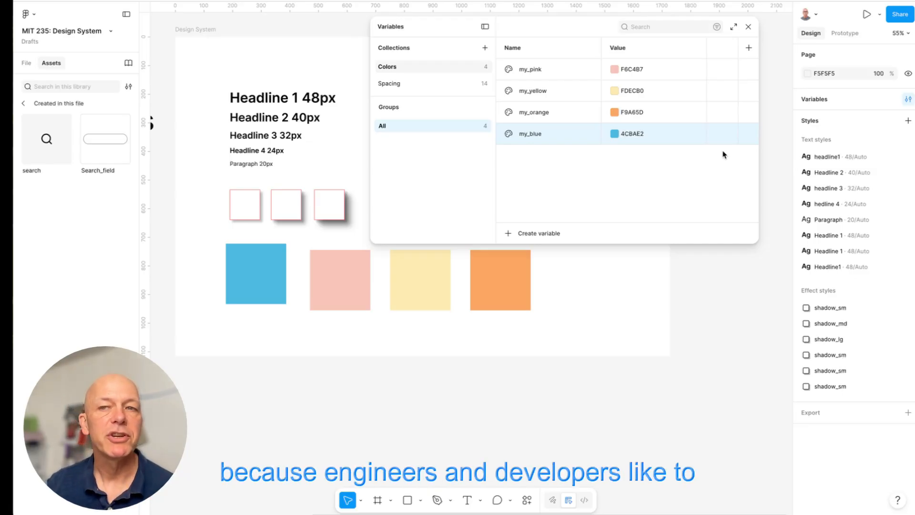
pyautogui.click(748, 27)
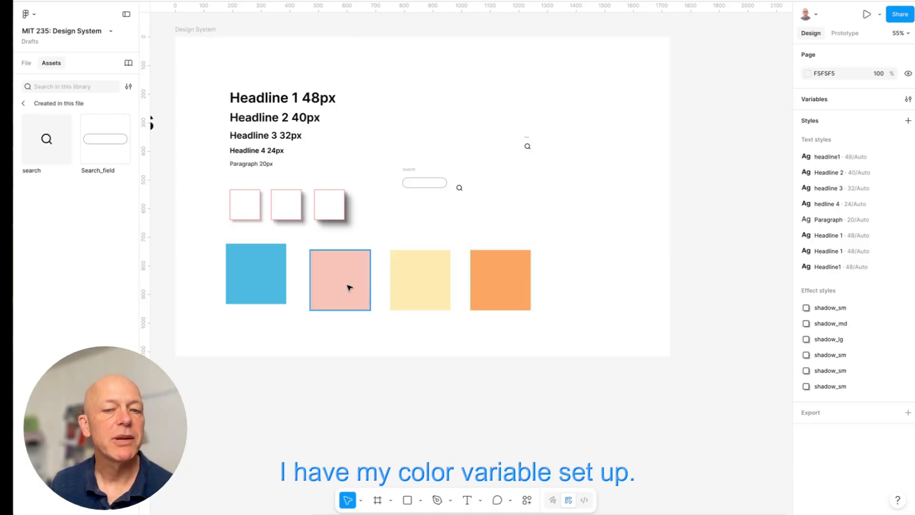
# - Move the blue square down to Y 745, in line with the other color squares
pyautogui.moveTo(261, 290); pyautogui.dragTo(262, 299)
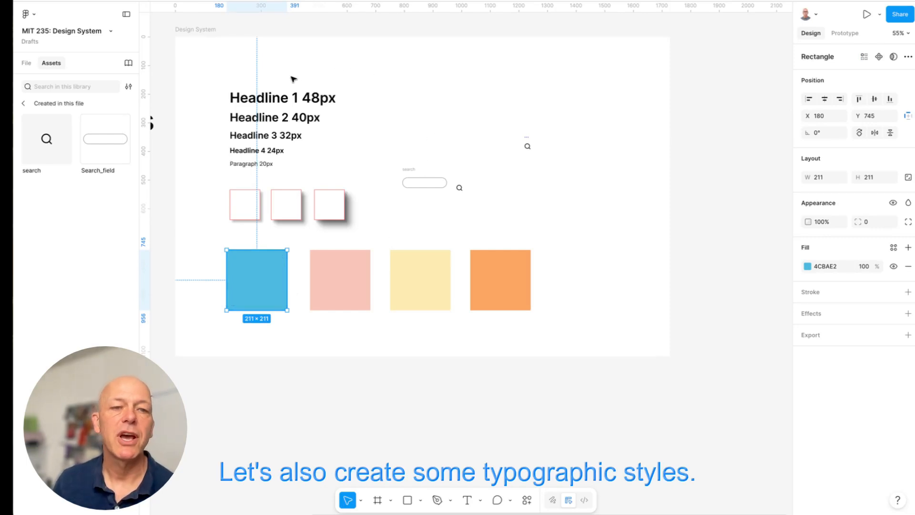
# - Create a text style named Headline 1 from the "Headline 1 48px" text
pyautogui.click(251, 98)
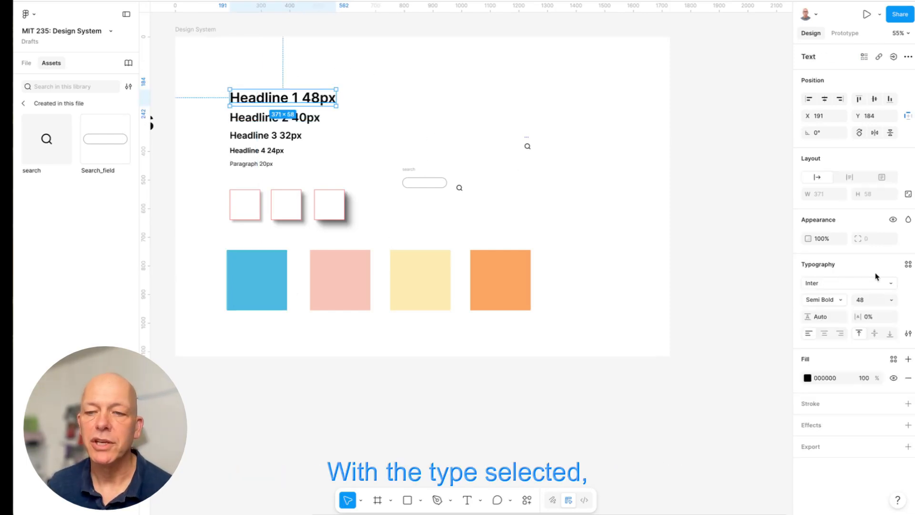
pyautogui.click(906, 265)
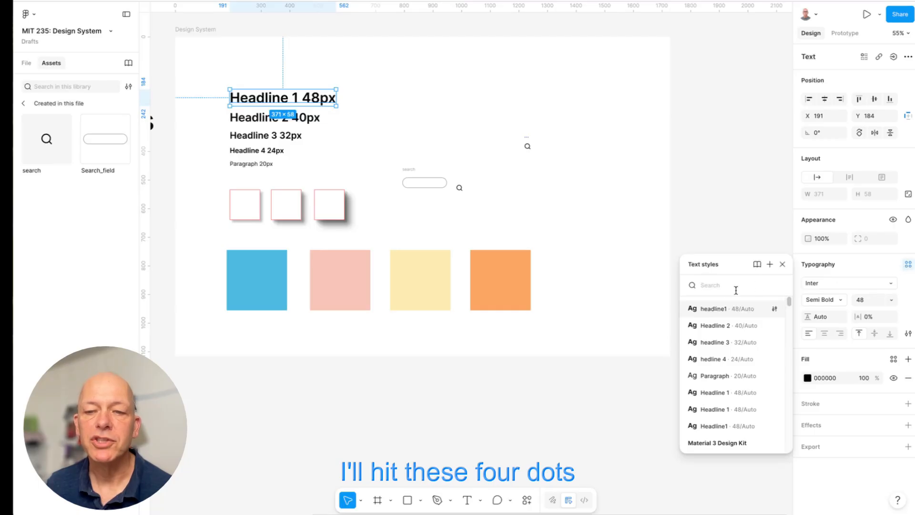
pyautogui.click(768, 265)
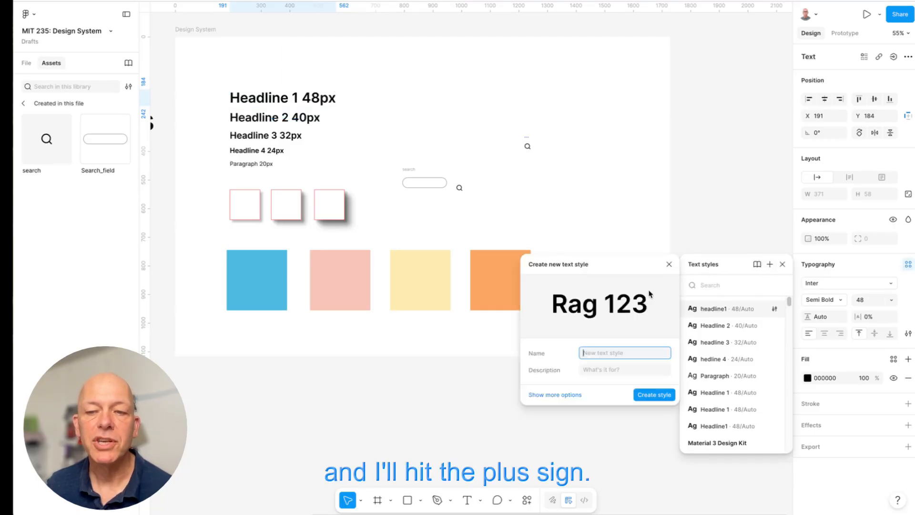
pyautogui.write('Headline')
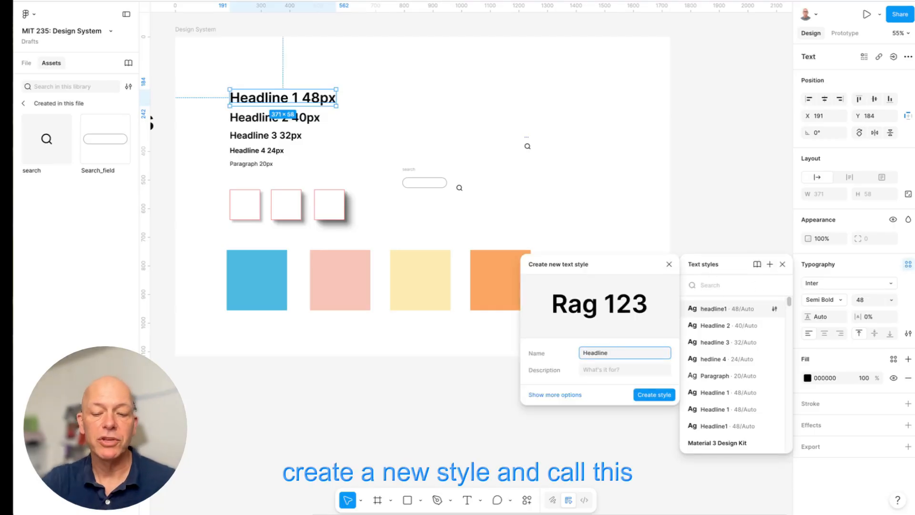
pyautogui.write(' 1')
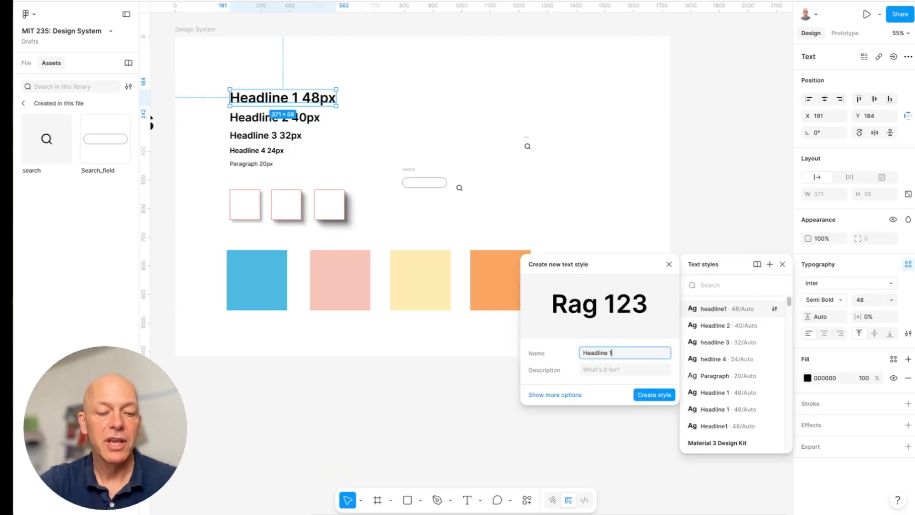
pyautogui.click(660, 395)
# - Examine the styles applied to the Headline 2, 3 and 4 and Paragraph texts and to the larger shadow sample squares
pyautogui.click(266, 118)
pyautogui.click(250, 135)
pyautogui.click(246, 150)
pyautogui.click(240, 164)
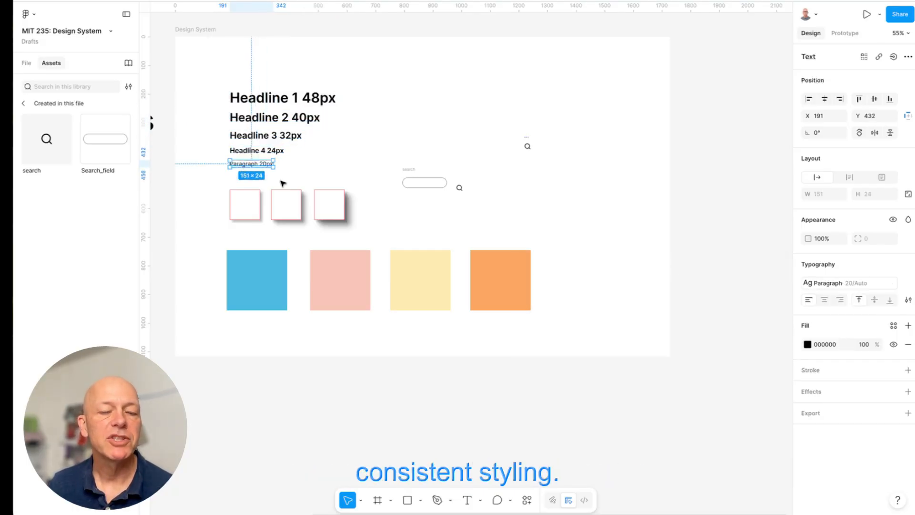
pyautogui.click(287, 207)
pyautogui.click(332, 213)
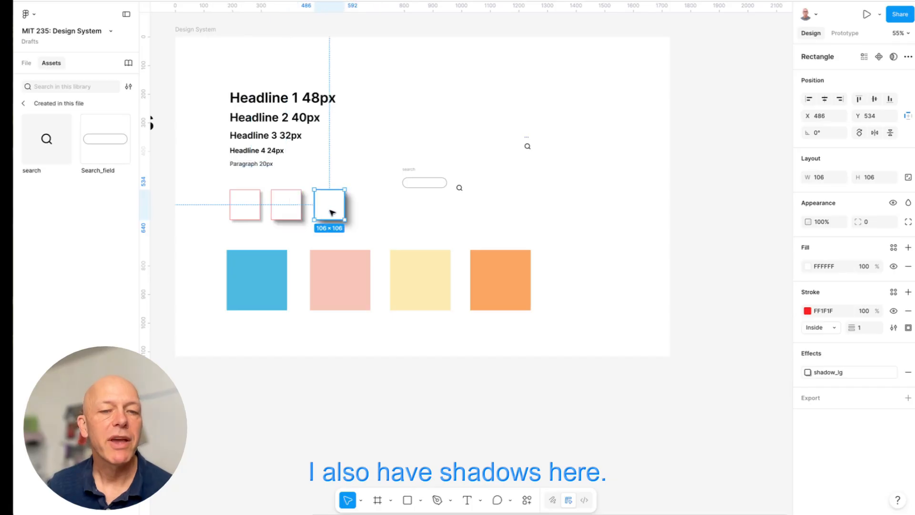
pyautogui.scroll(5, 332, 212)
pyautogui.hscroll(-3, 332, 212)
pyautogui.scroll(-2, 332, 213)
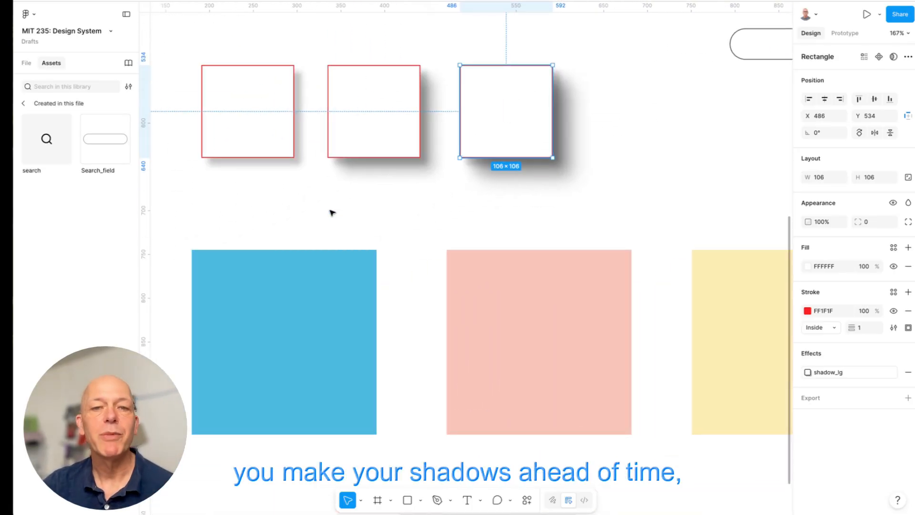
pyautogui.click(402, 130)
# - Replace the small-shadow square's effect style with a drop shadow at X 8, Y 8 and increase its blur radius
pyautogui.click(264, 134)
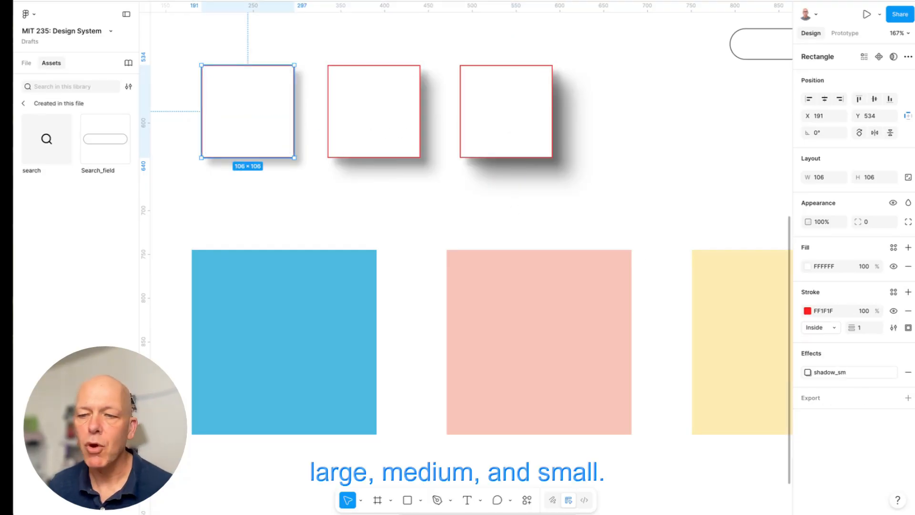
pyautogui.click(895, 371)
pyautogui.click(742, 399)
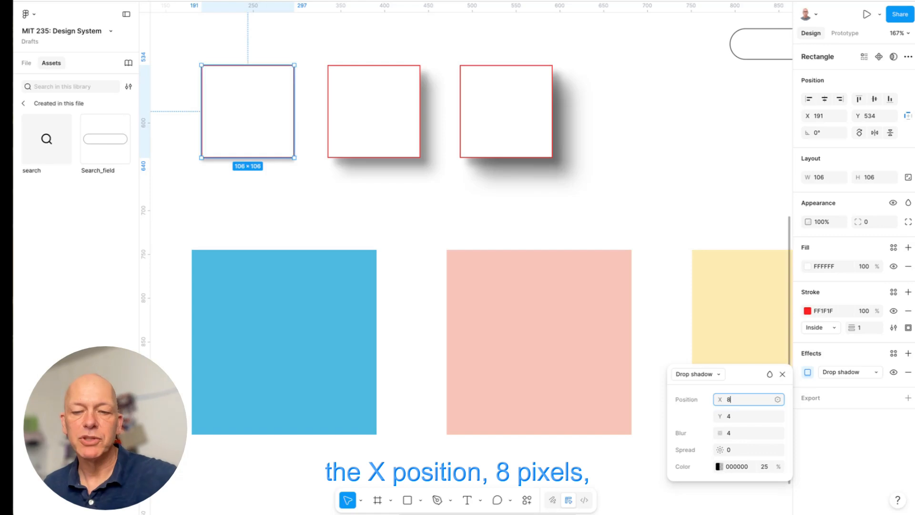
pyautogui.click(740, 415)
pyautogui.write('8')
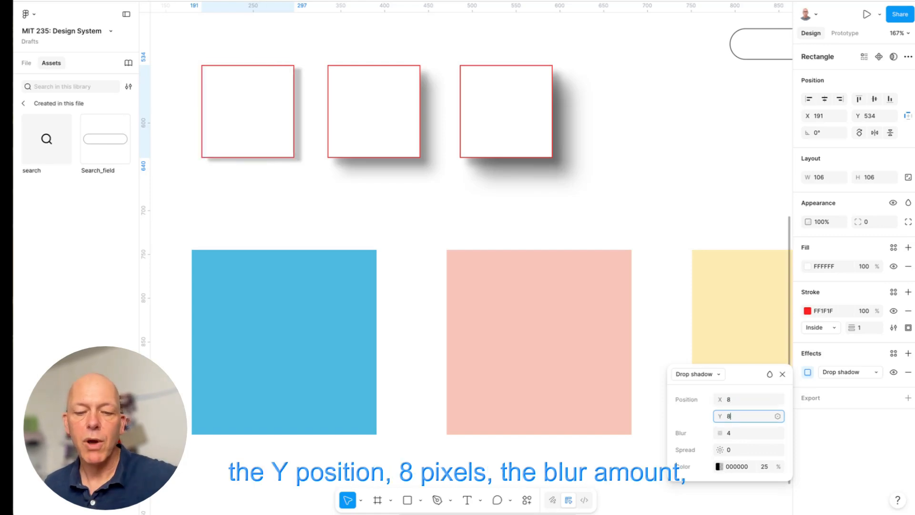
pyautogui.click(735, 432)
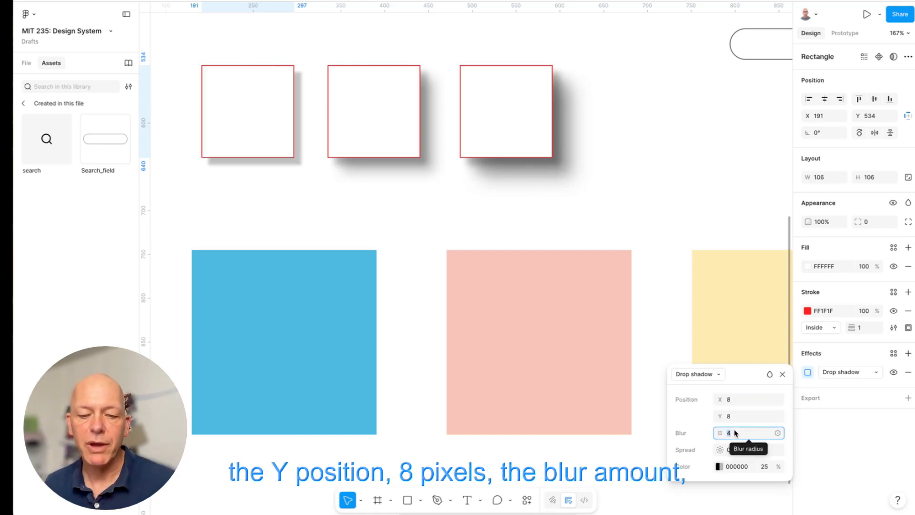
pyautogui.click(319, 199)
# - Create an effect style named shadow_sm from the first square's drop shadow
pyautogui.click(284, 136)
pyautogui.click(892, 353)
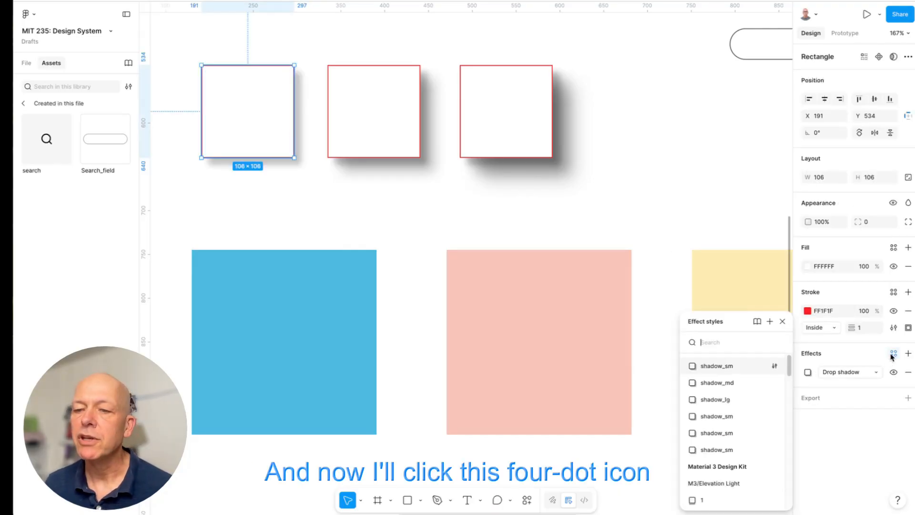
pyautogui.click(769, 322)
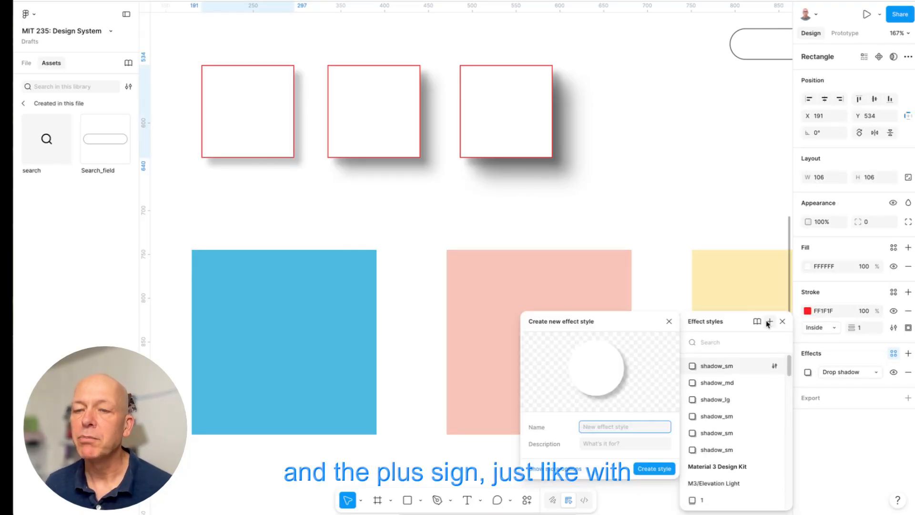
pyautogui.write('s')
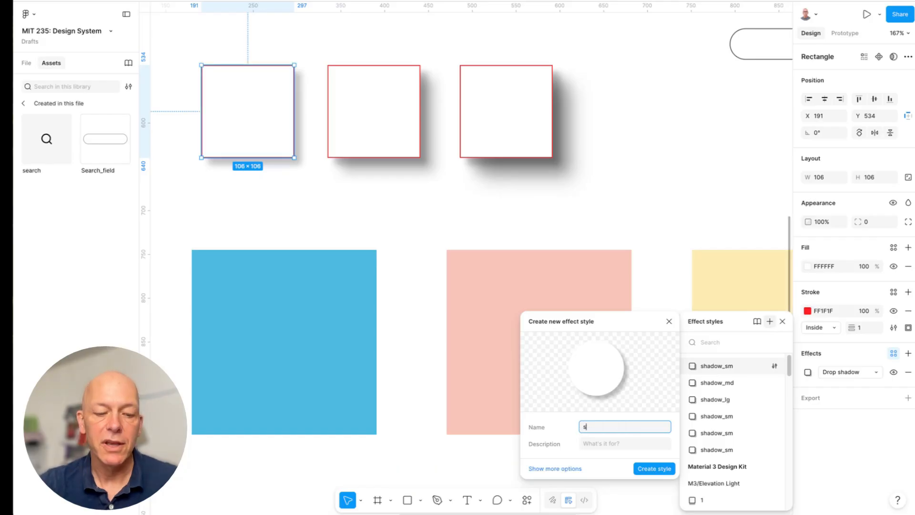
pyautogui.write('hadow_sm')
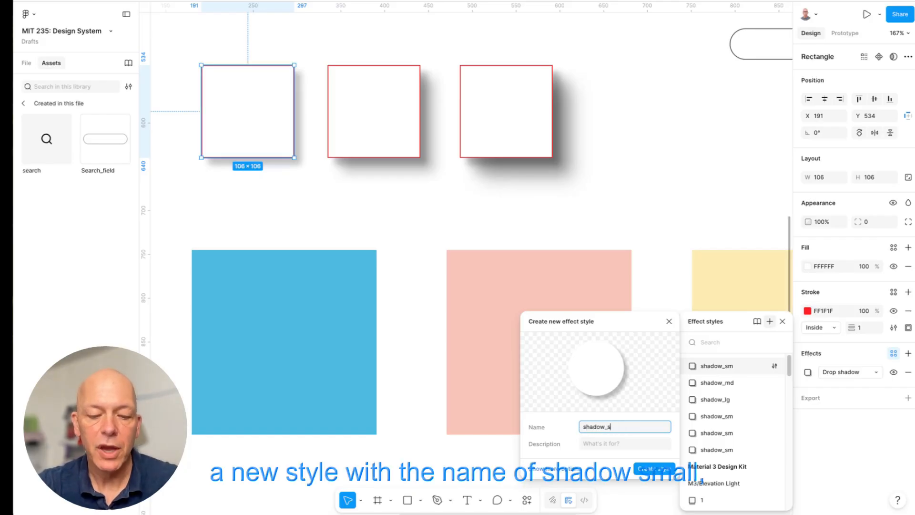
pyautogui.click(655, 468)
pyautogui.click(637, 225)
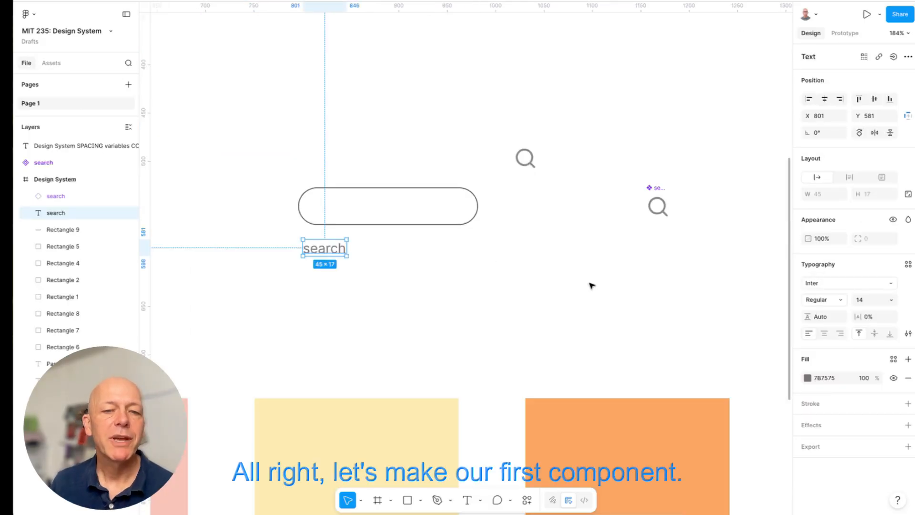
# - Move the search label to X 812, Y 536 and the search icon to X 947, Y 535, inside the rounded search field
pyautogui.click(538, 285)
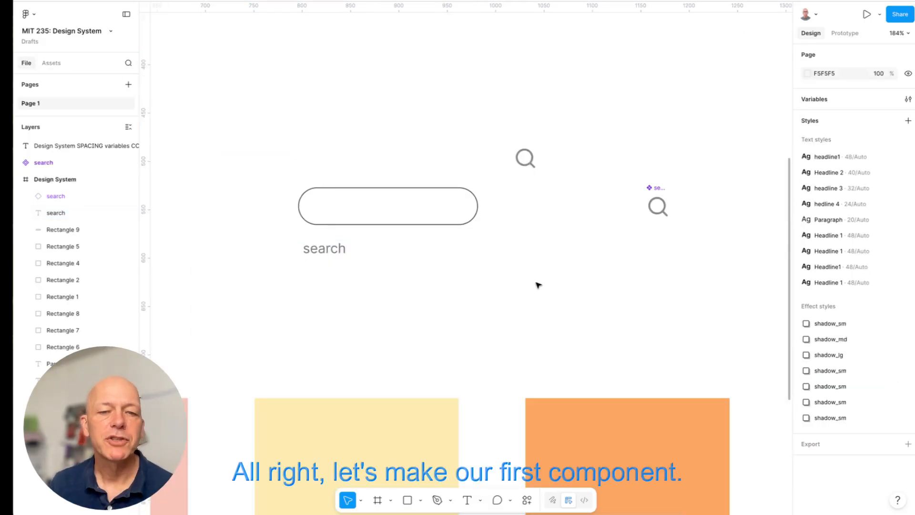
pyautogui.moveTo(338, 250); pyautogui.dragTo(333, 253)
pyautogui.moveTo(526, 166); pyautogui.dragTo(519, 223)
pyautogui.click(475, 197)
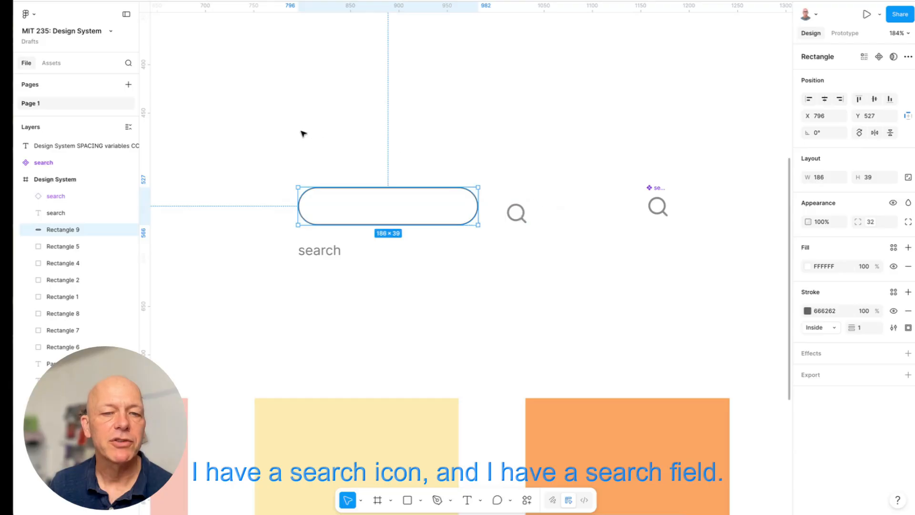
pyautogui.moveTo(310, 250); pyautogui.dragTo(329, 206)
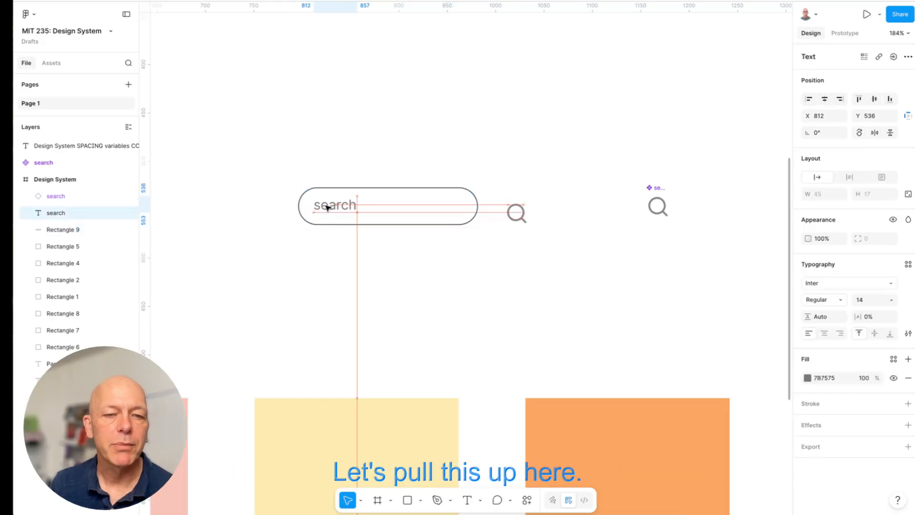
pyautogui.moveTo(516, 219); pyautogui.dragTo(455, 214)
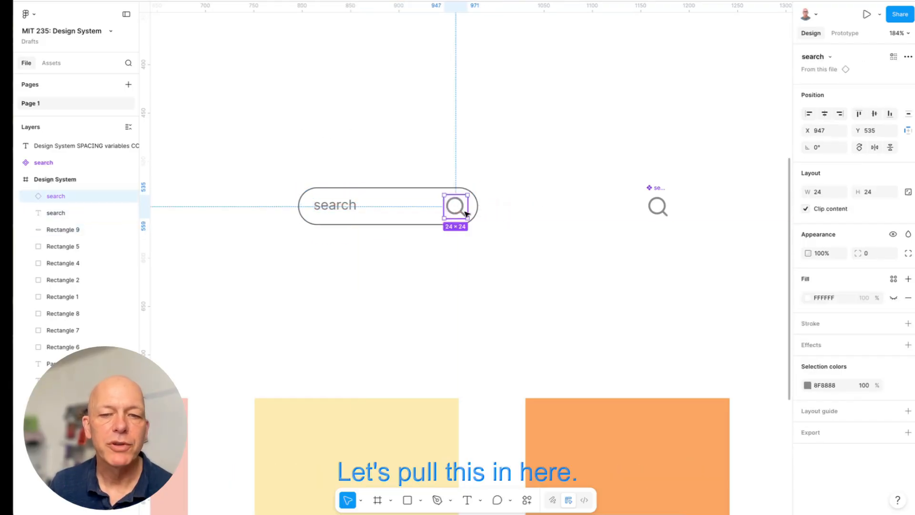
# - Align the field, search label and icon on their vertical centers and turn them into one component
pyautogui.click(349, 206)
pyautogui.moveTo(522, 196); pyautogui.dragTo(283, 216)
pyautogui.click(873, 113)
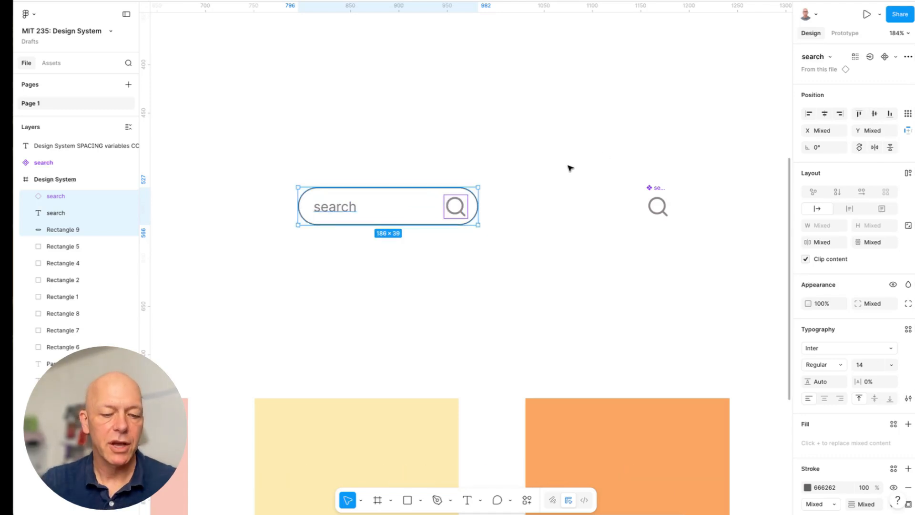
pyautogui.press('alt+super+k')
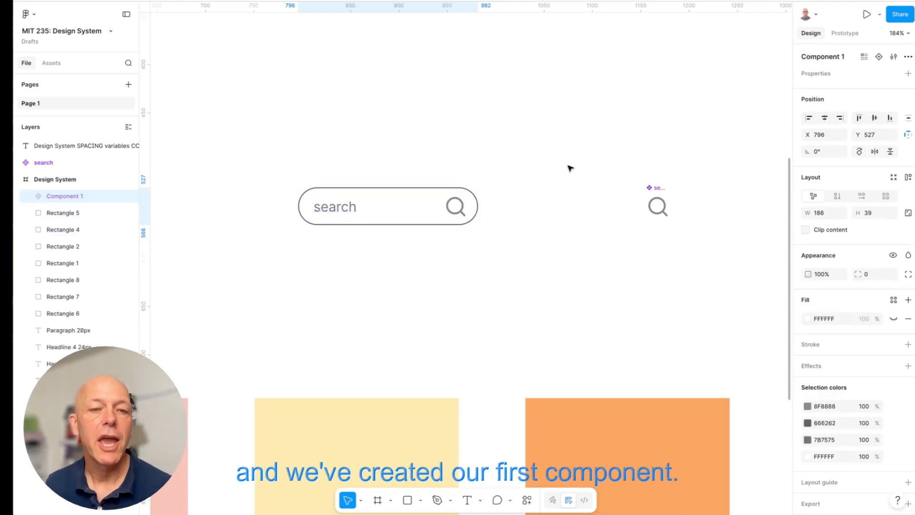
# - Rename the new search field component search_filed and show the file's component assets
pyautogui.doubleClick(64, 197)
pyautogui.write('se')
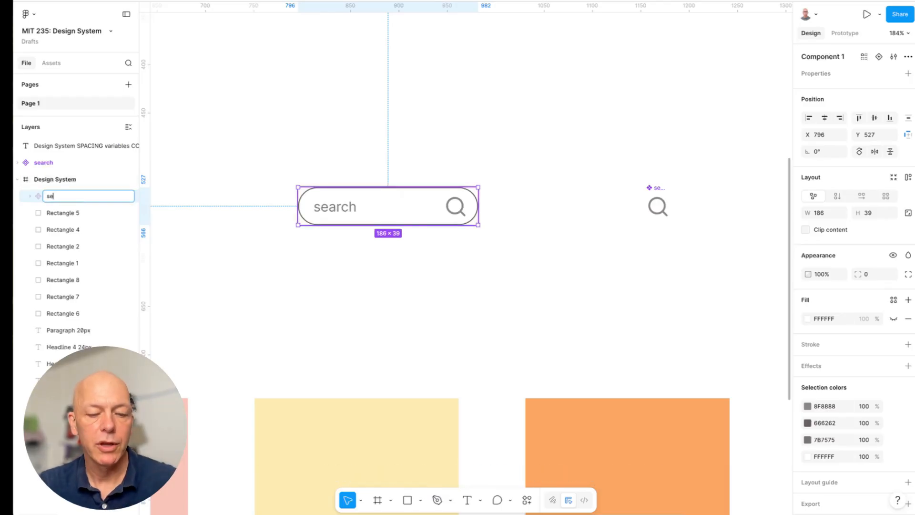
pyautogui.write('arch_n')
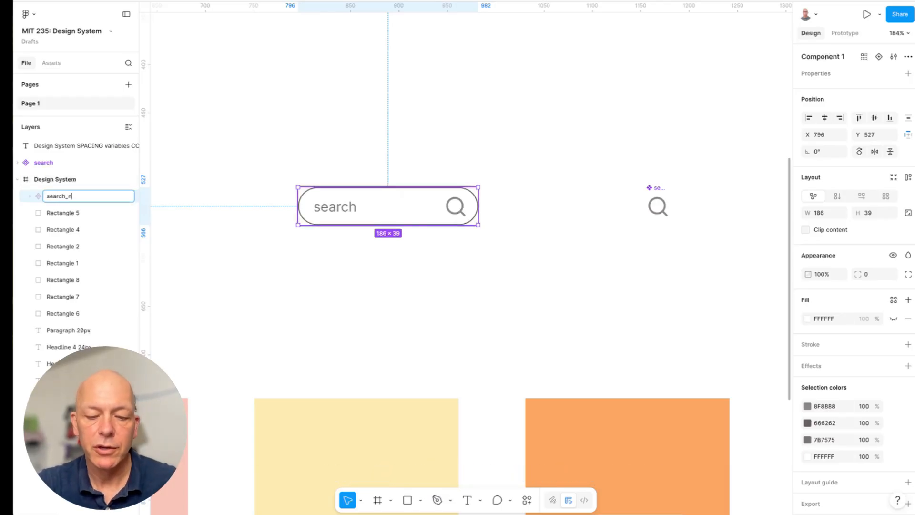
pyautogui.press('BackSpace')
pyautogui.write('filed')
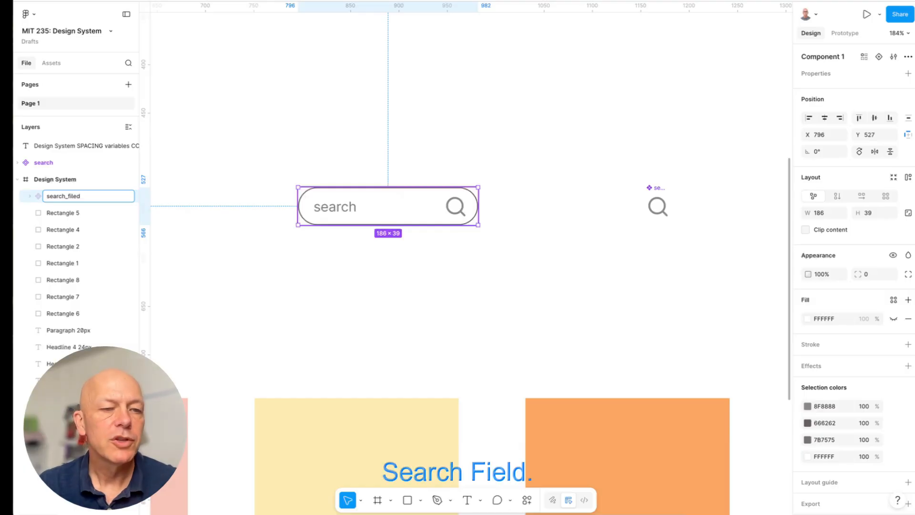
pyautogui.click(213, 232)
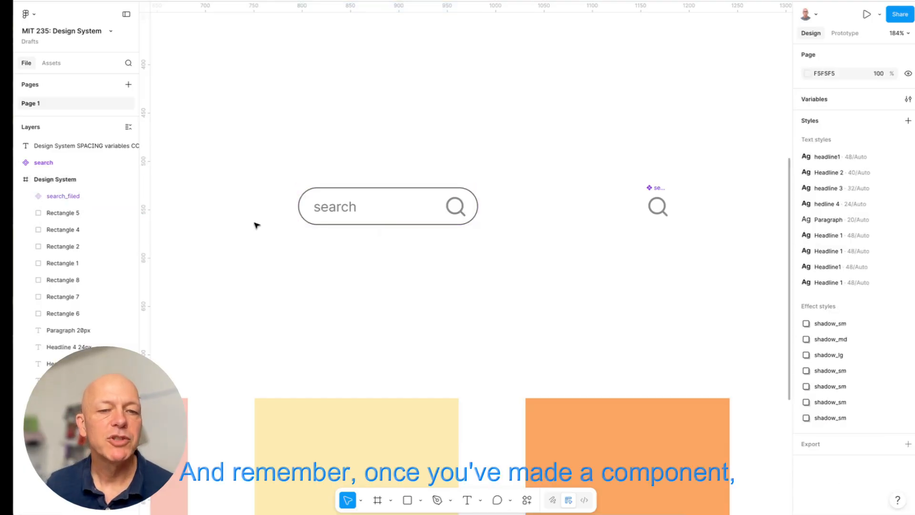
pyautogui.click(48, 66)
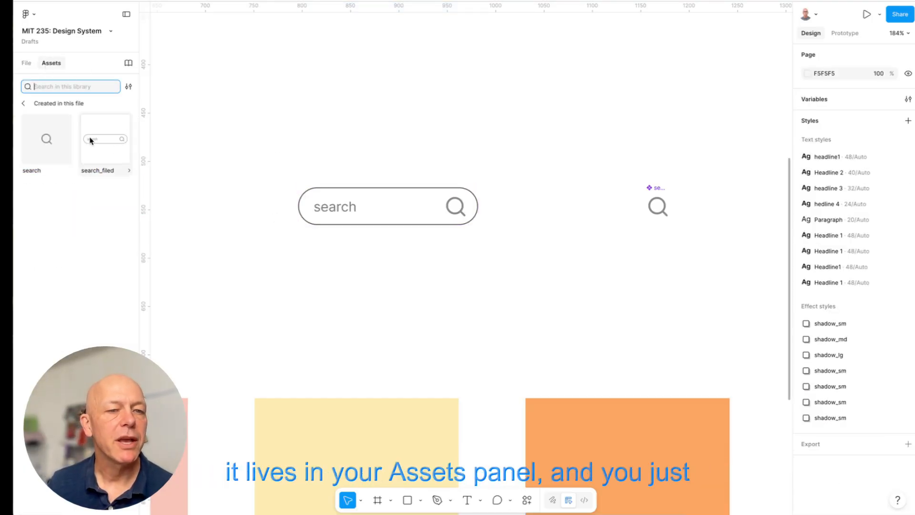